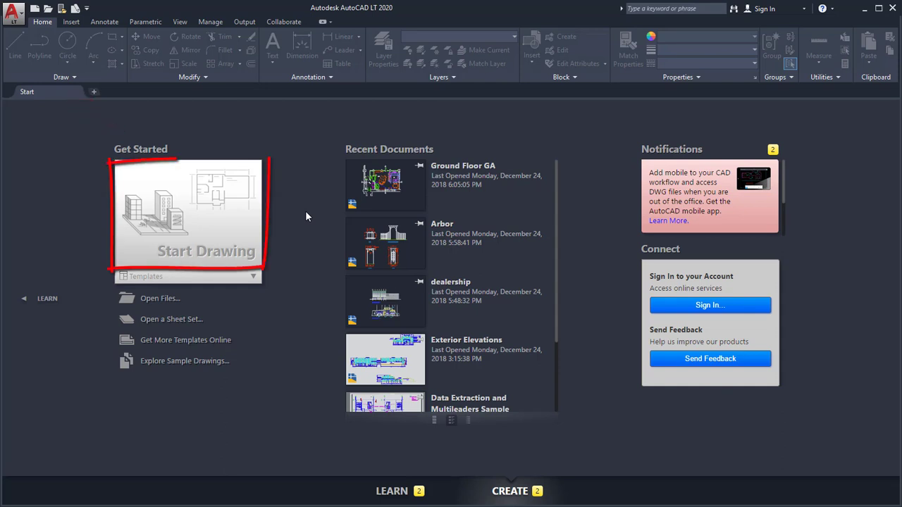
- Check the Templates list on the Start tab, then open dealership.dwg from Recent Documents
left_click(253, 277)
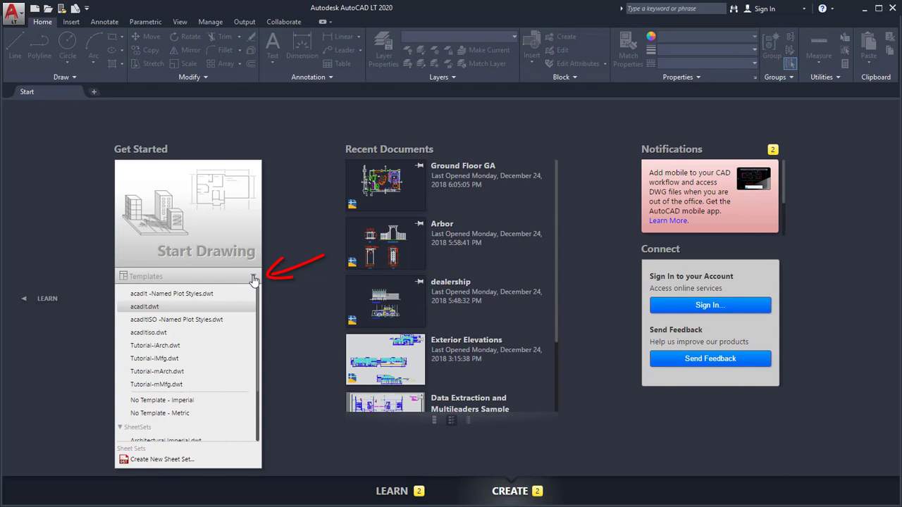
left_click(253, 277)
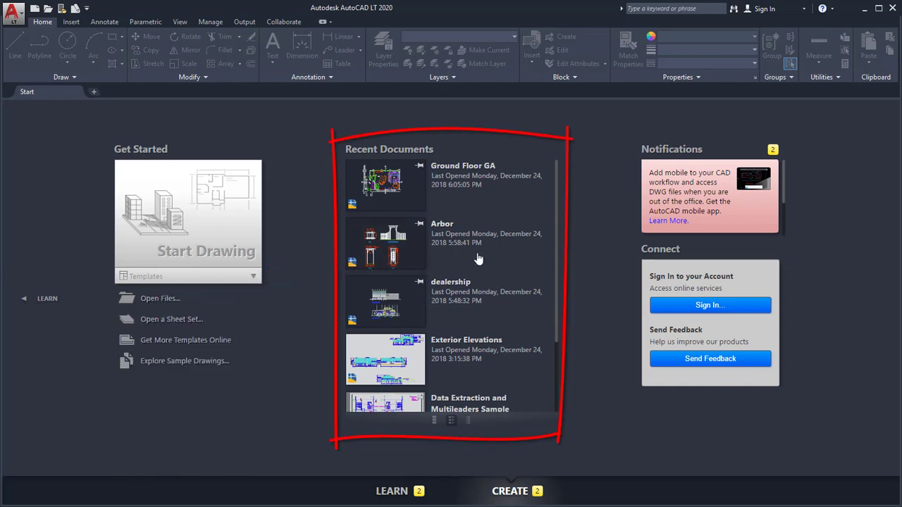
left_click_drag(557, 245, 561, 322)
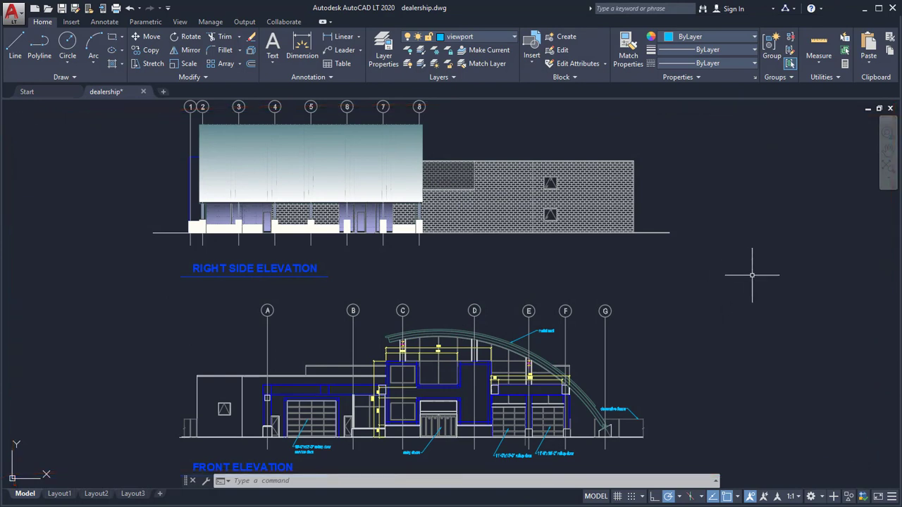
- Check the navigation tool options, preview Layout2, show the Layout1 sheet and view the file tab menu
left_click(892, 186)
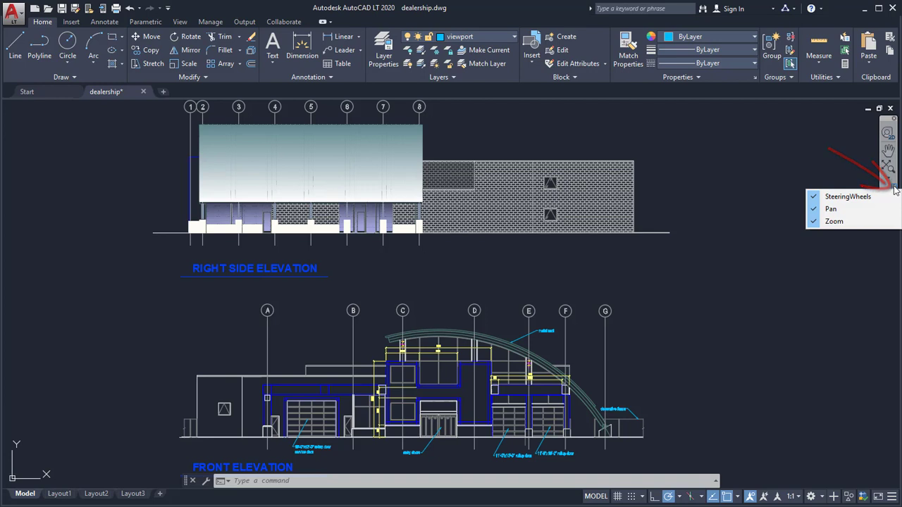
left_click(728, 158)
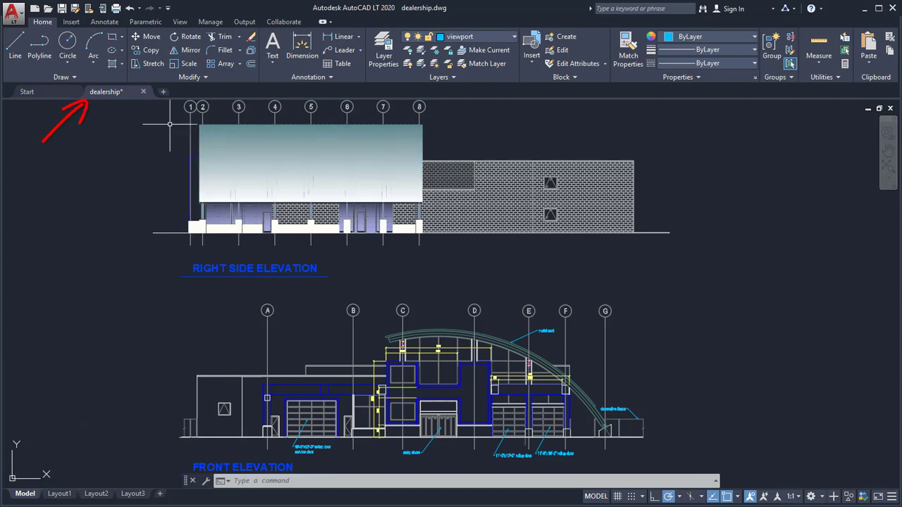
mouse_move(125, 90)
left_click(153, 138)
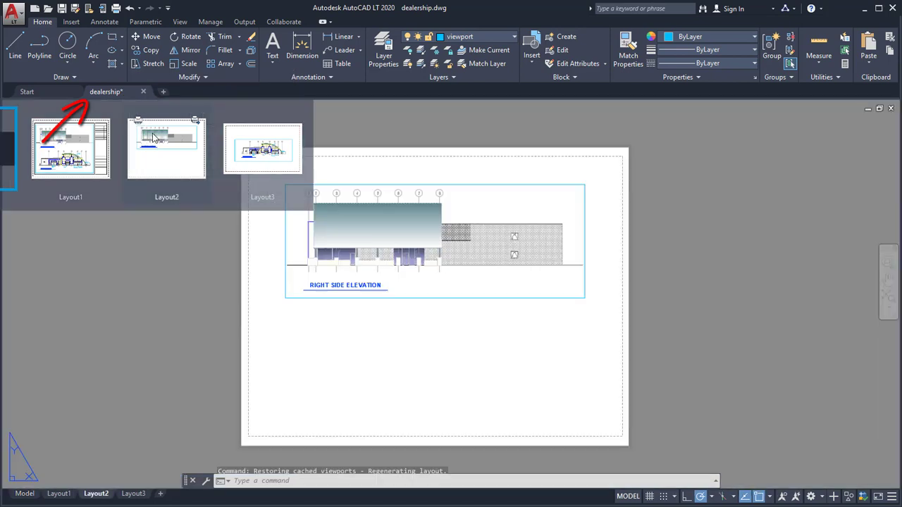
left_click(81, 144)
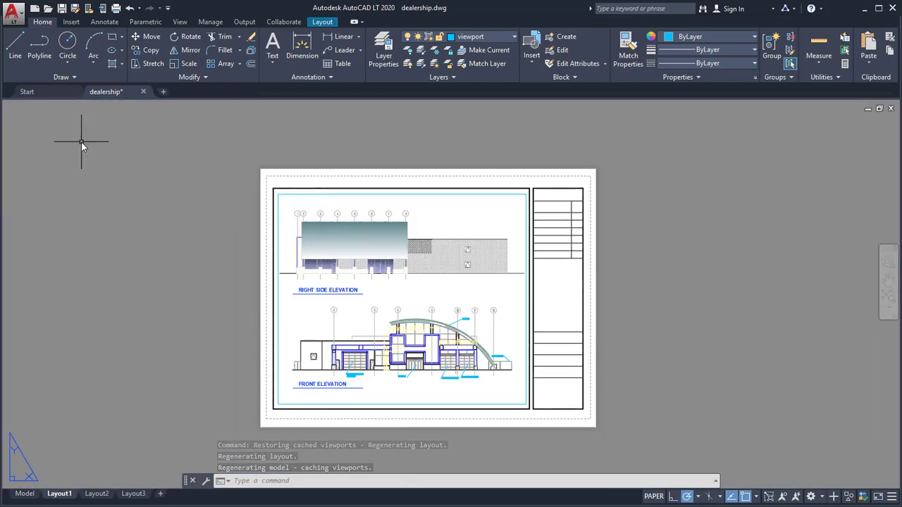
right_click(113, 93)
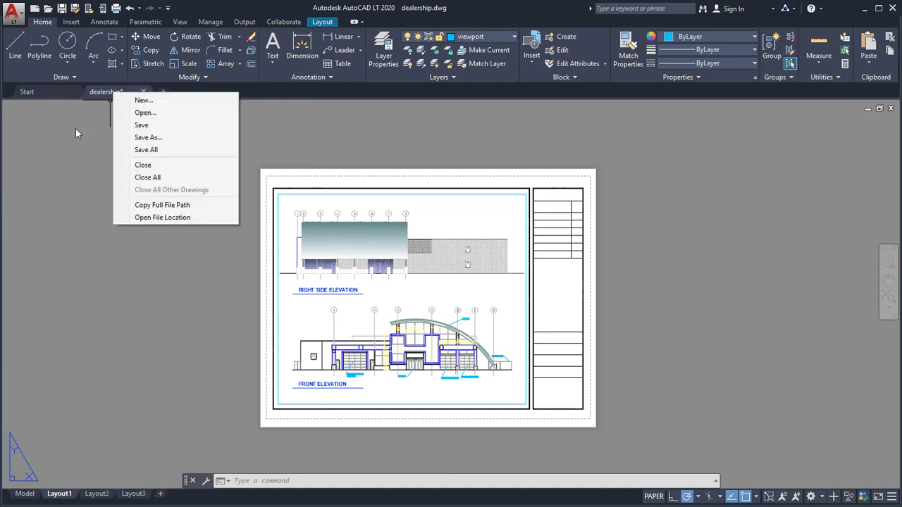
left_click(62, 149)
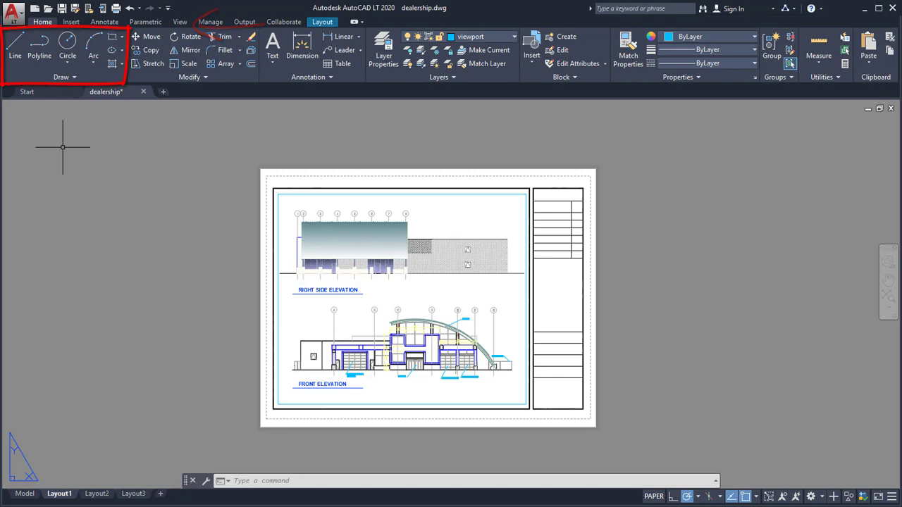
- Expand the Draw and Modify ribbon panels to reveal their extra tools
left_click(94, 77)
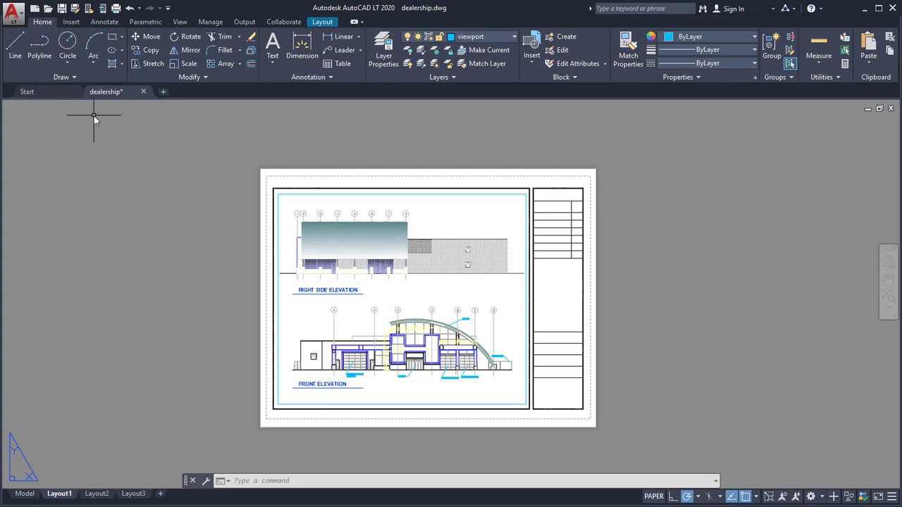
left_click(201, 76)
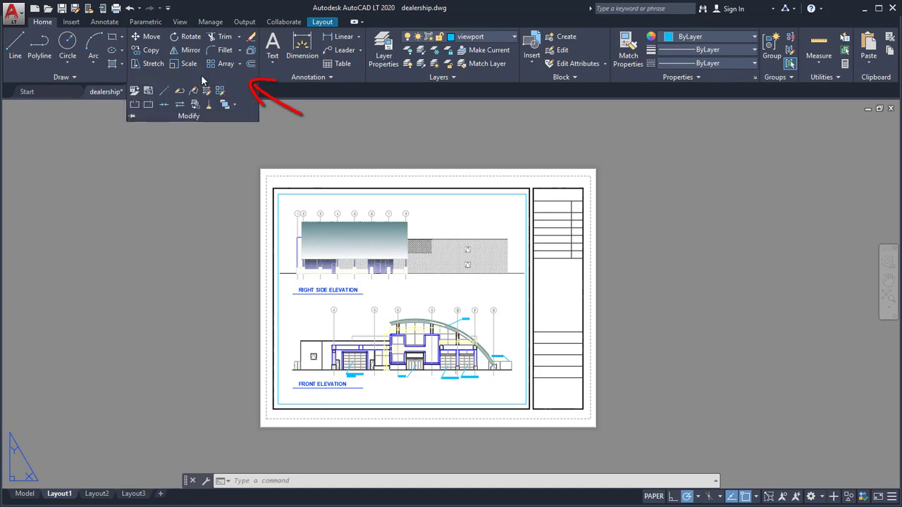
left_click(198, 116)
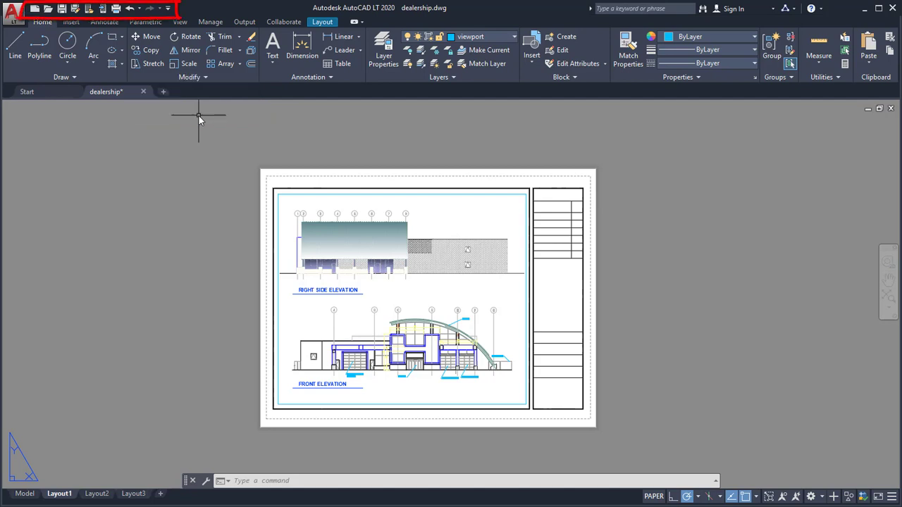
- Browse the Quick Access Toolbar command list, then search 'line' in the application menu
left_click(168, 9)
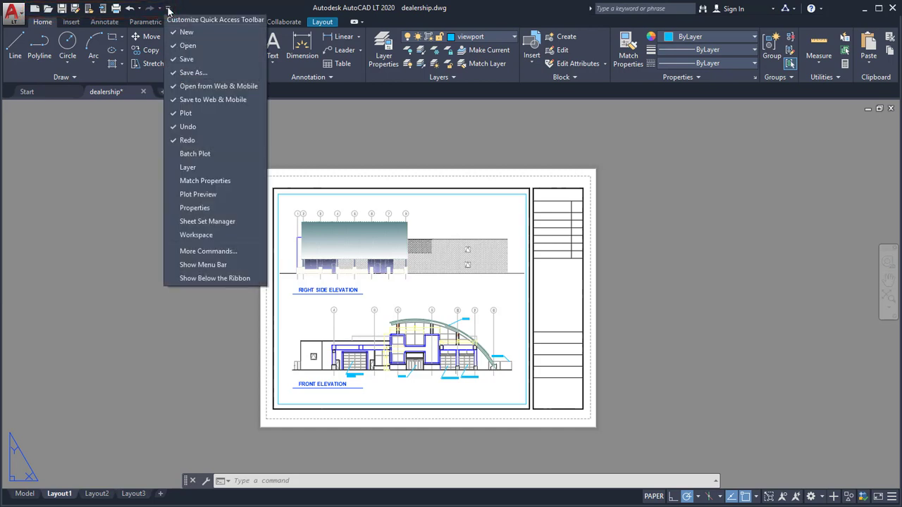
left_click(168, 9)
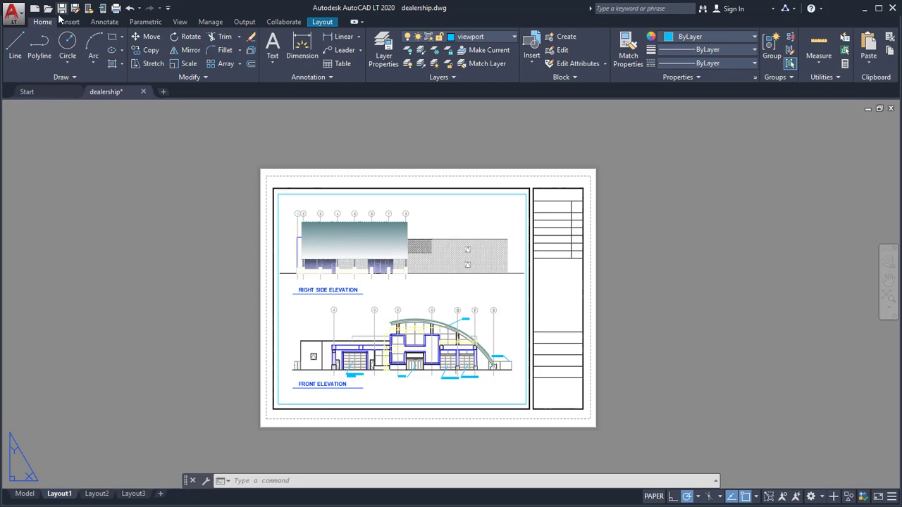
left_click(19, 19)
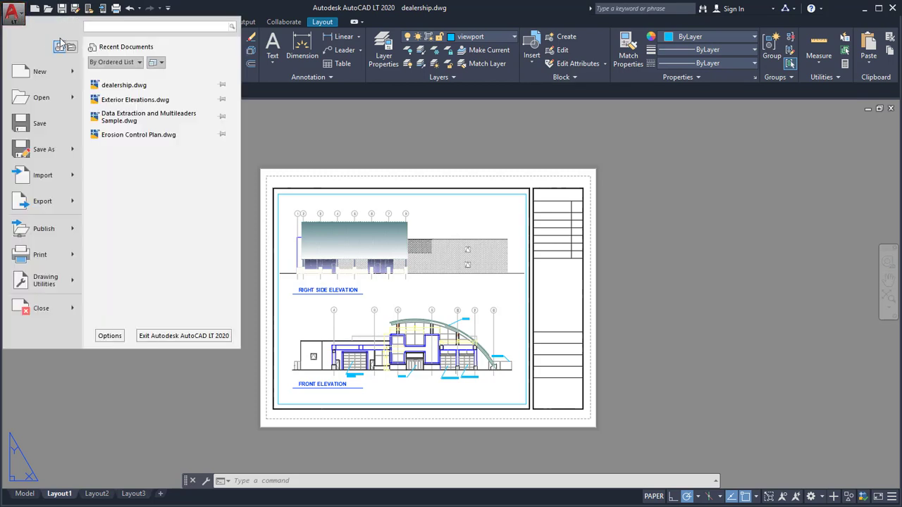
type("li")
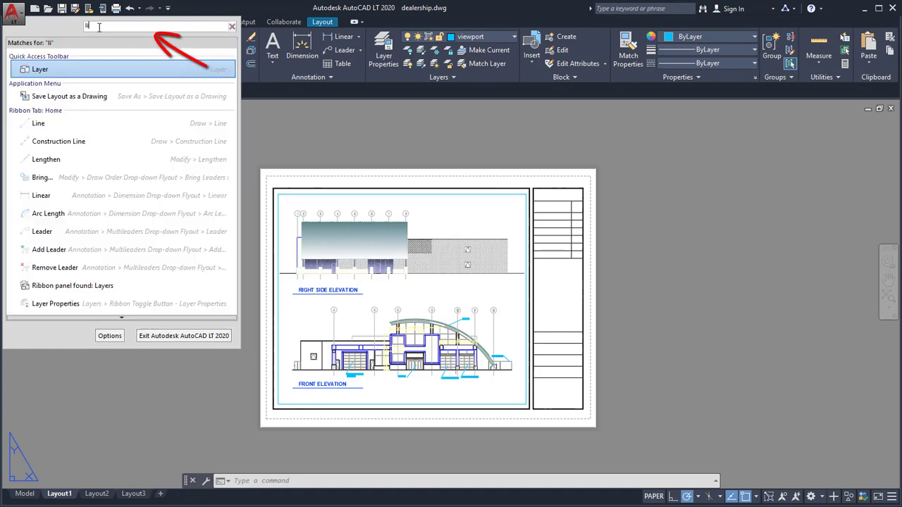
type("ne")
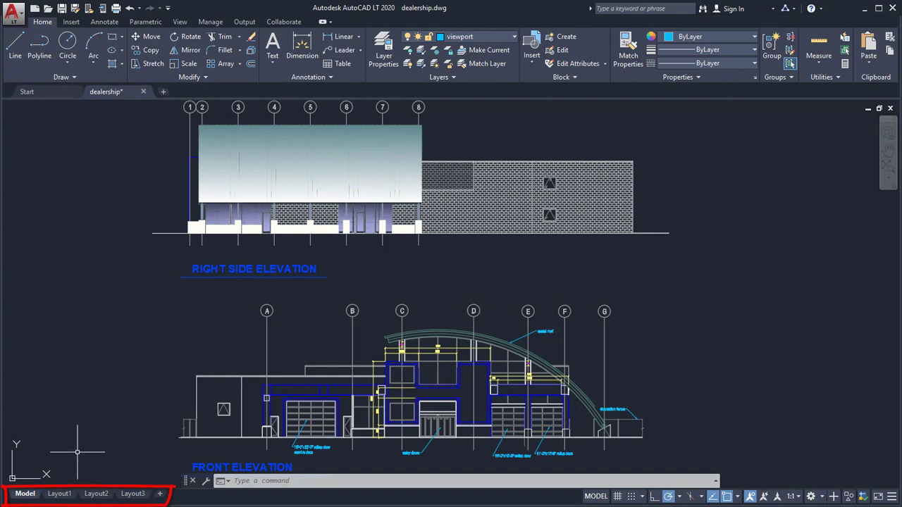
- Preview the layout tabs, switch to Layout3, and add a new Layout4
mouse_move(60, 496)
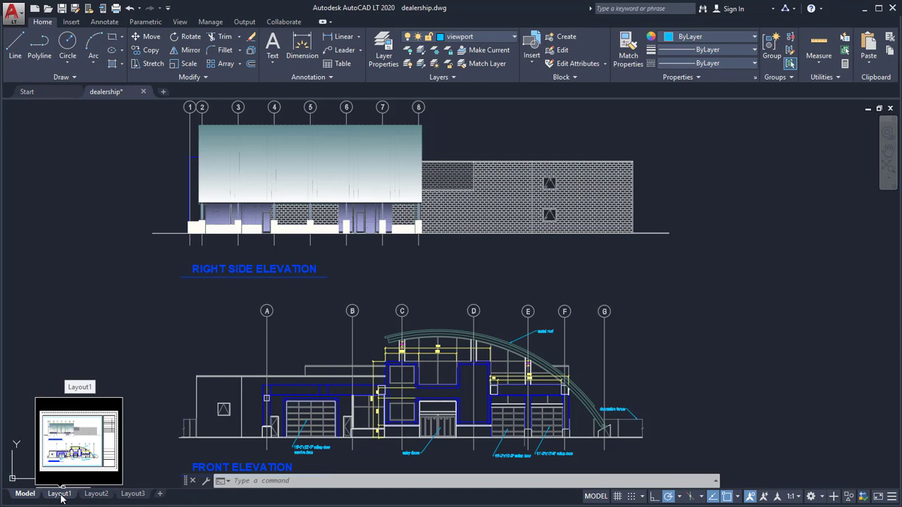
mouse_move(92, 497)
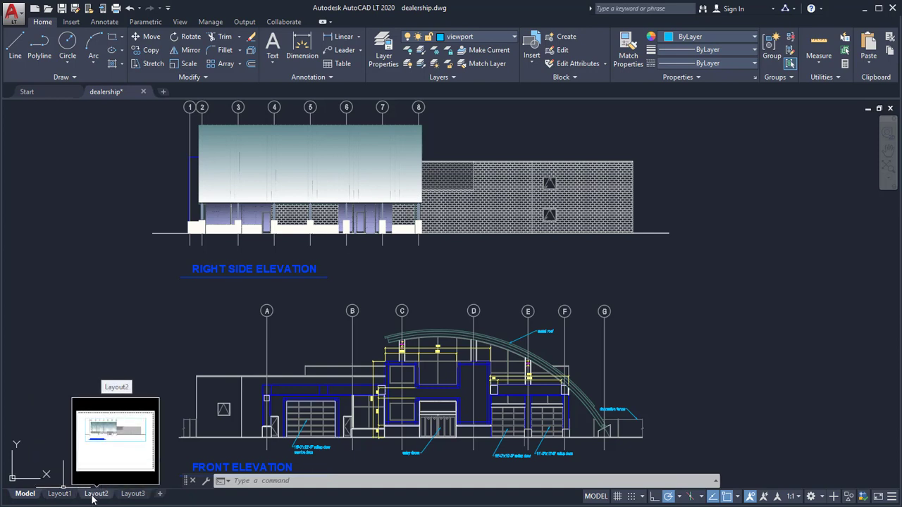
left_click(129, 495)
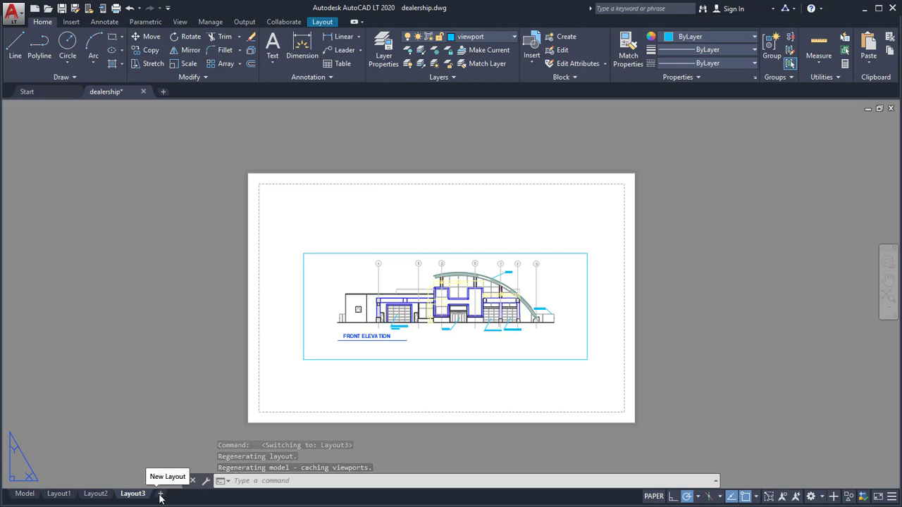
left_click(161, 495)
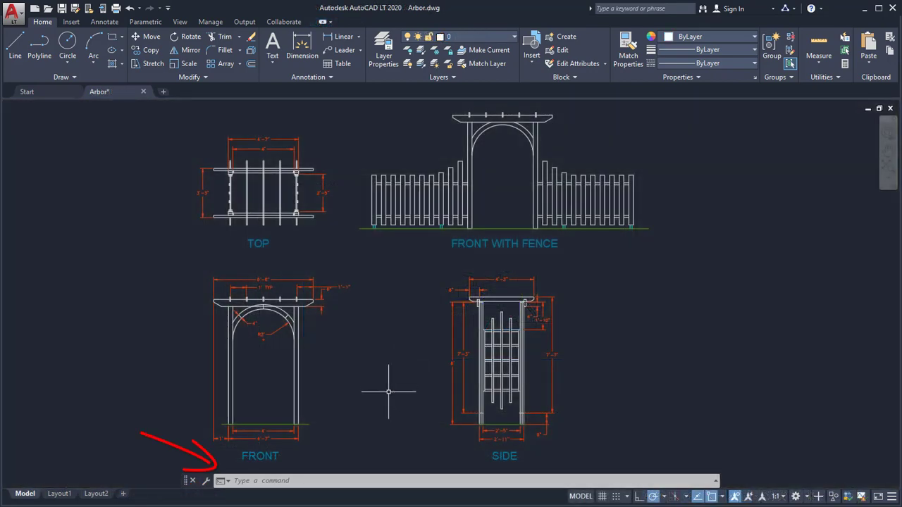
left_click(357, 479)
type("LAYERSTATESAVE")
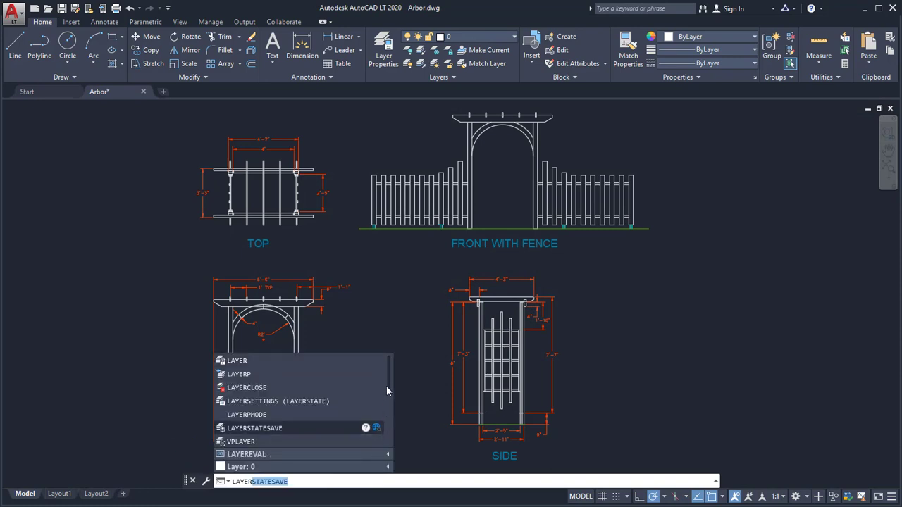
left_click_drag(388, 374, 388, 428)
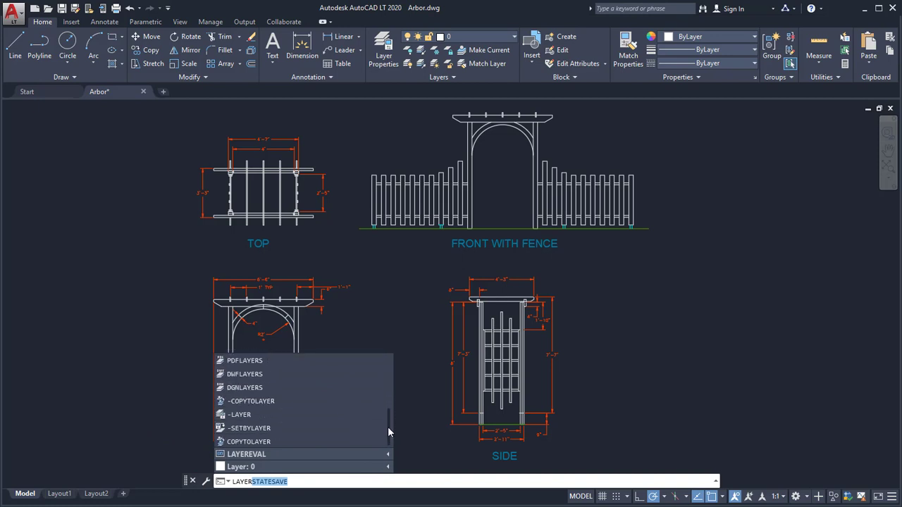
left_click(387, 468)
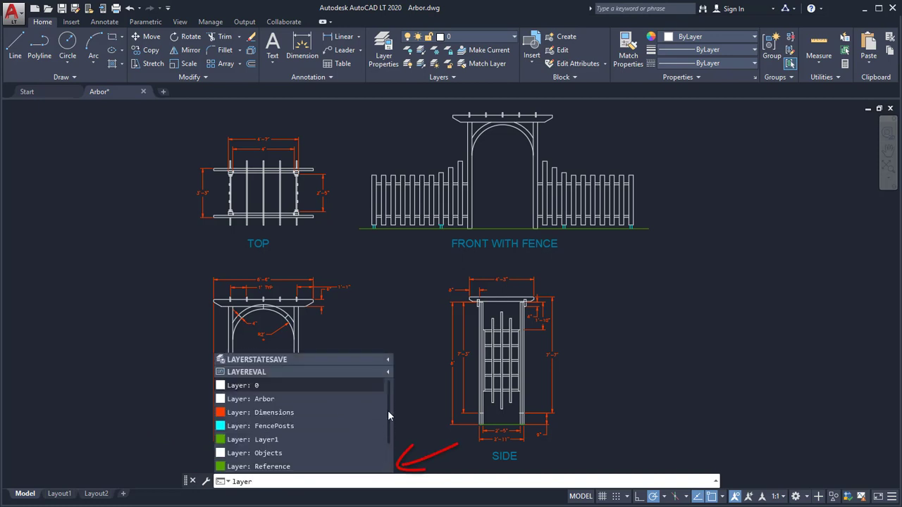
left_click_drag(387, 411, 389, 442)
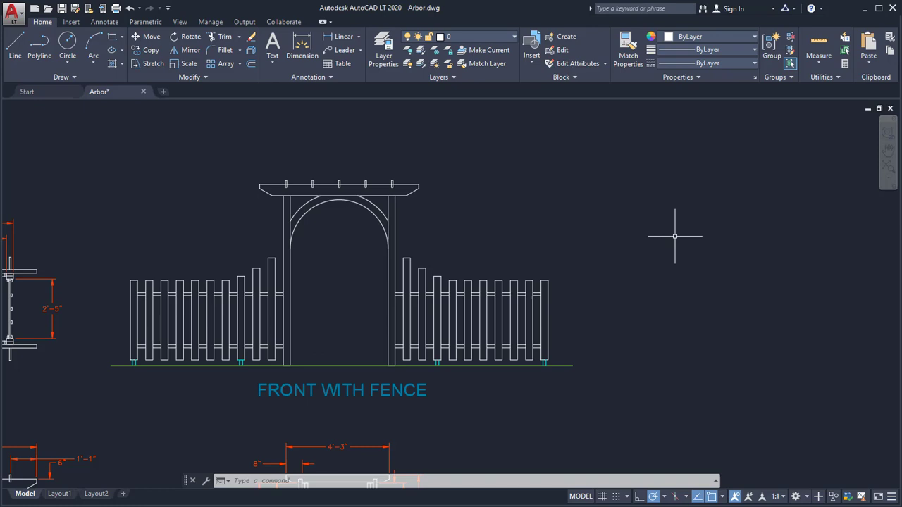
- Use COPY to place a duplicate of the right fence section past its right end
type("COPY")
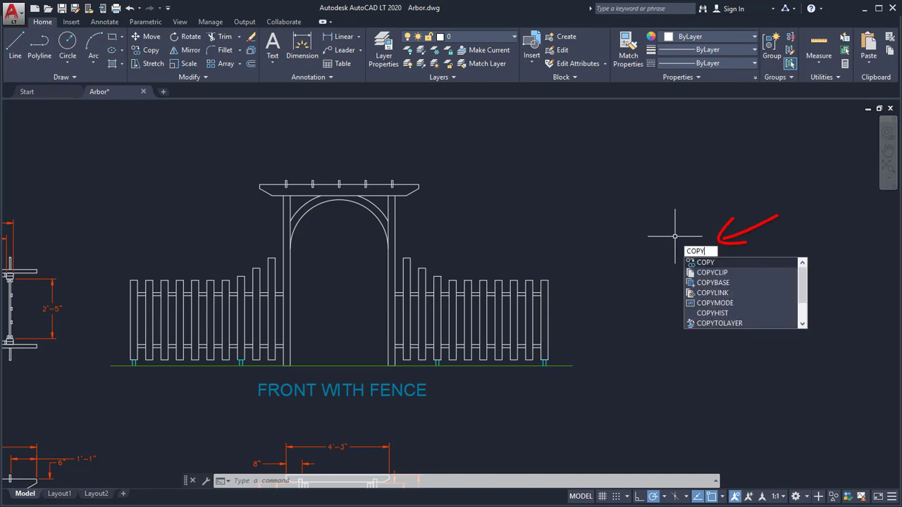
key("Return")
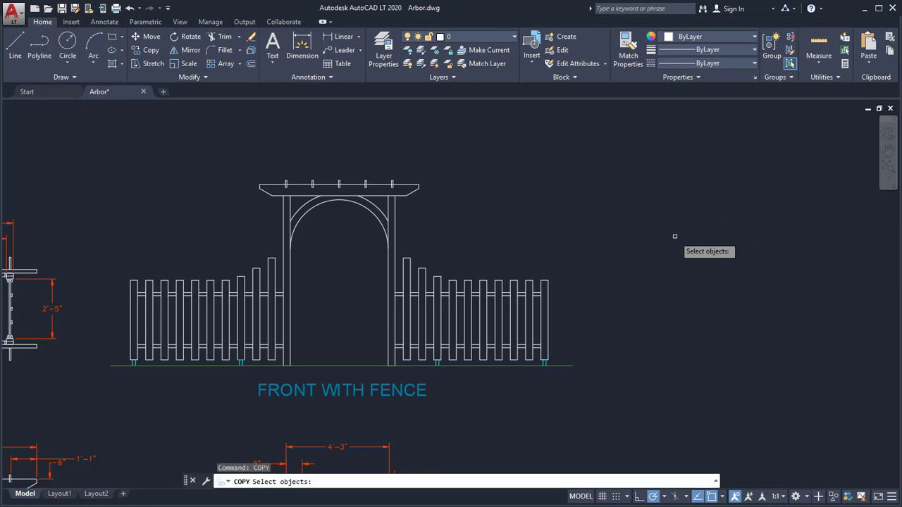
left_click(546, 300)
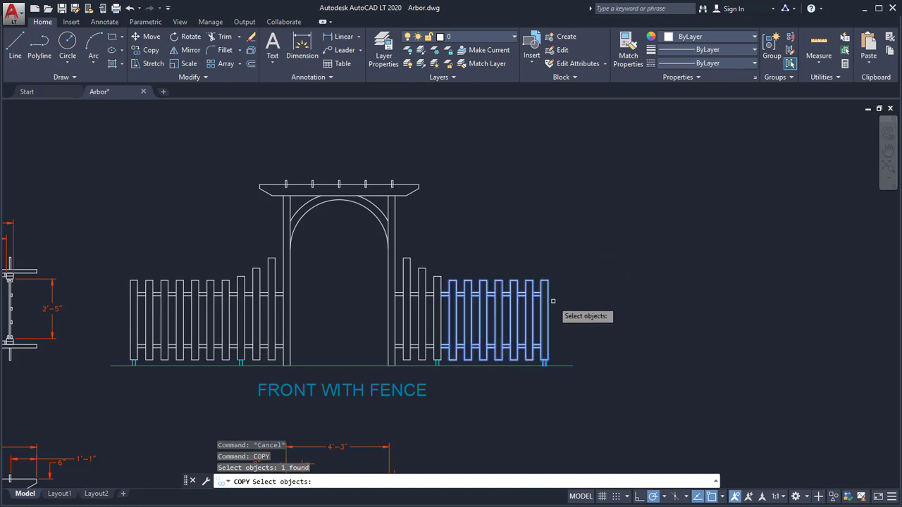
key("Return")
left_click(442, 291)
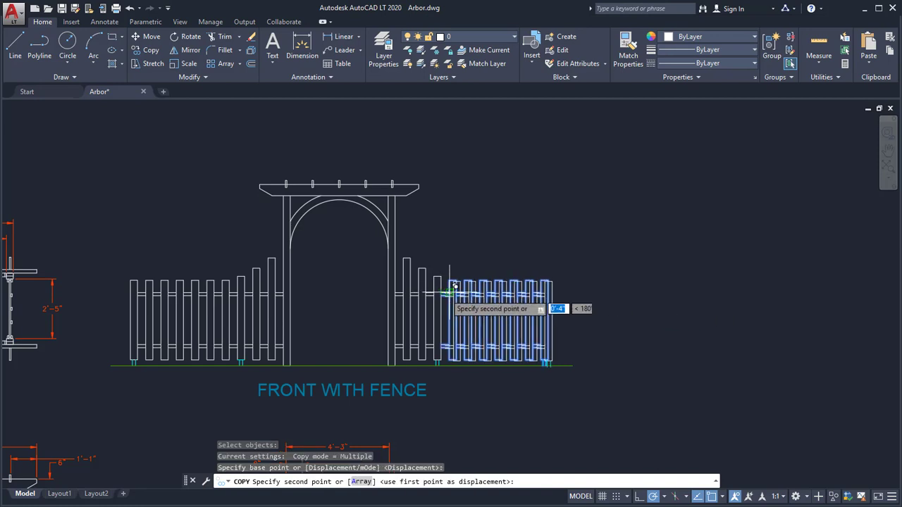
left_click(546, 285)
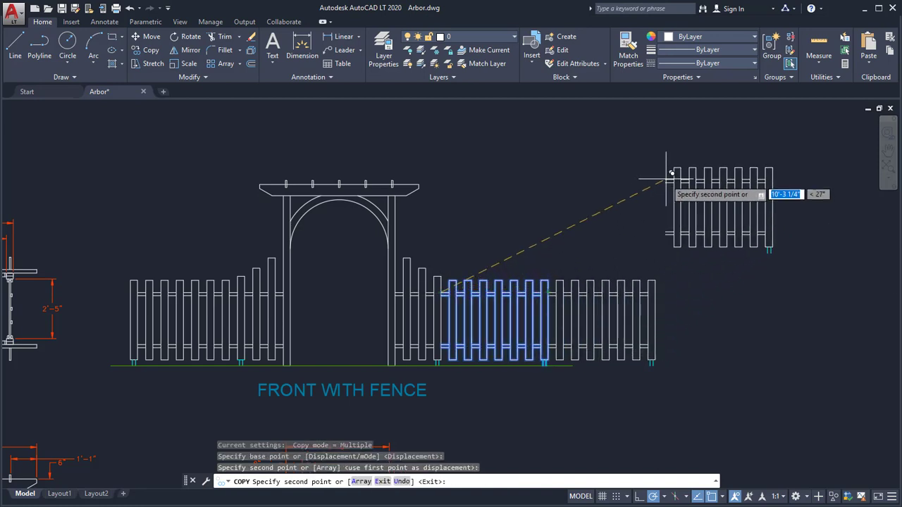
key("Escape")
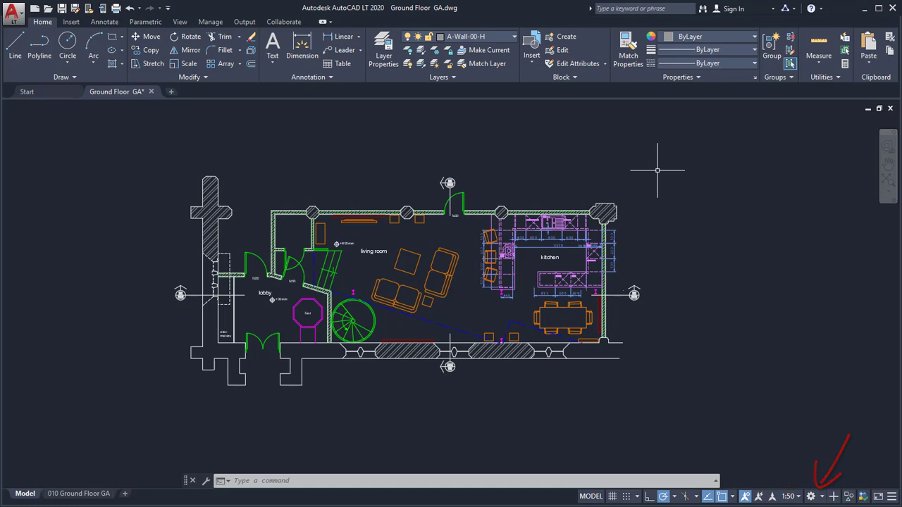
- Open the Tool Palettes on the Architectural samples and display the palette's options menu
type("TOOLPALETTES")
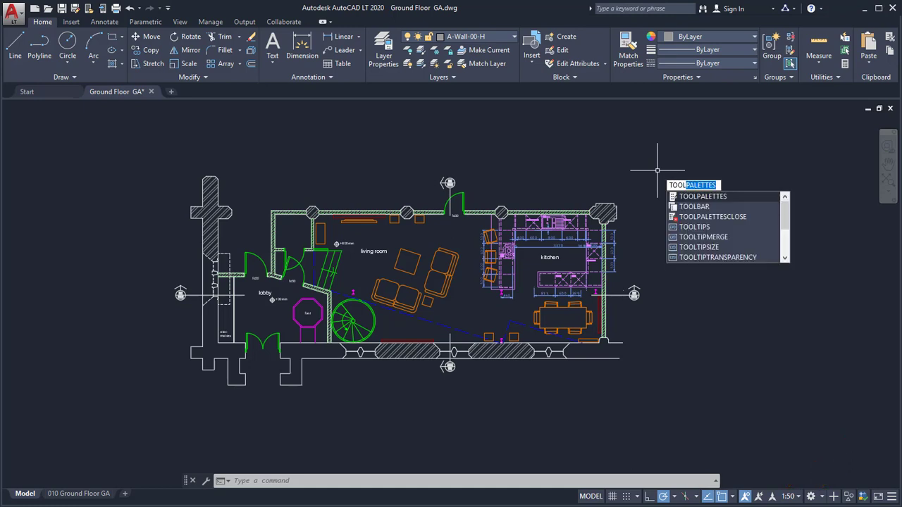
key("Return")
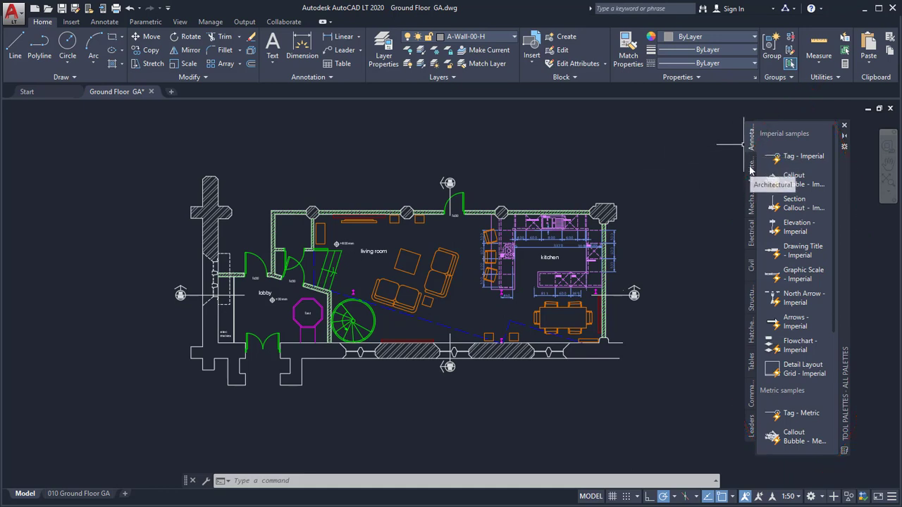
left_click(750, 170)
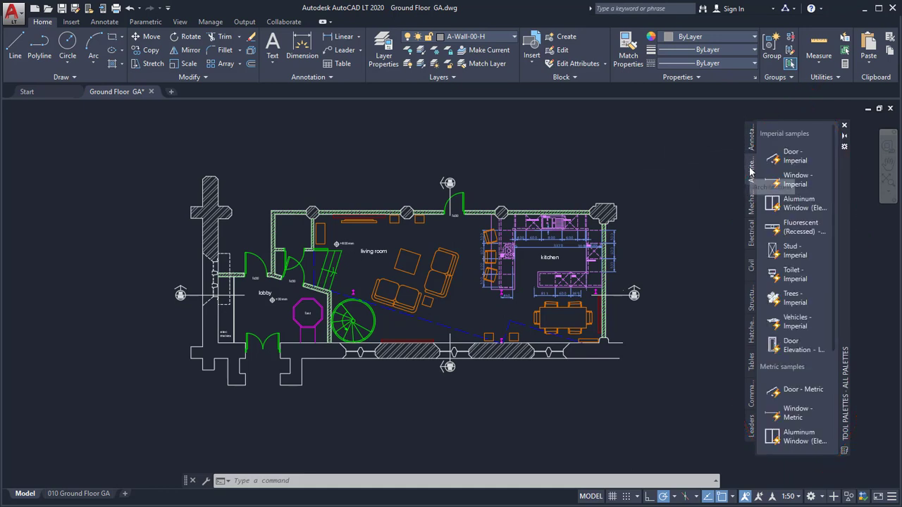
right_click(843, 192)
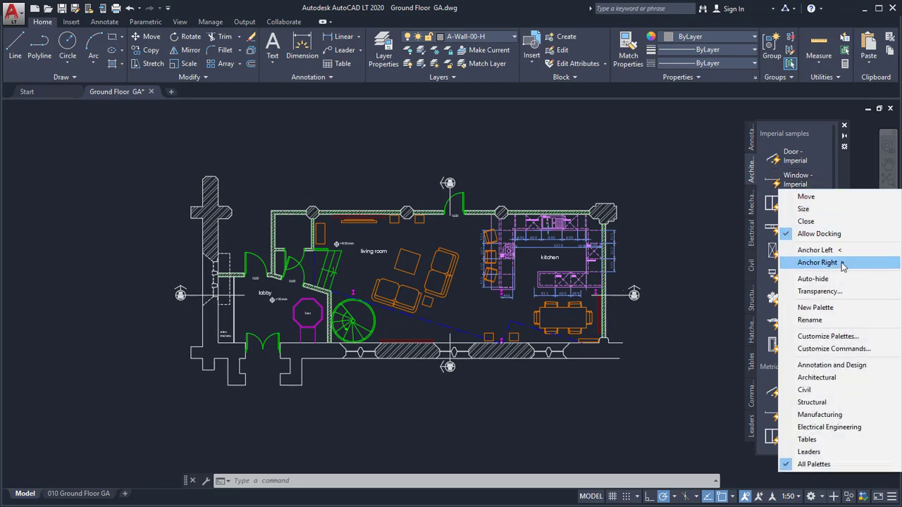